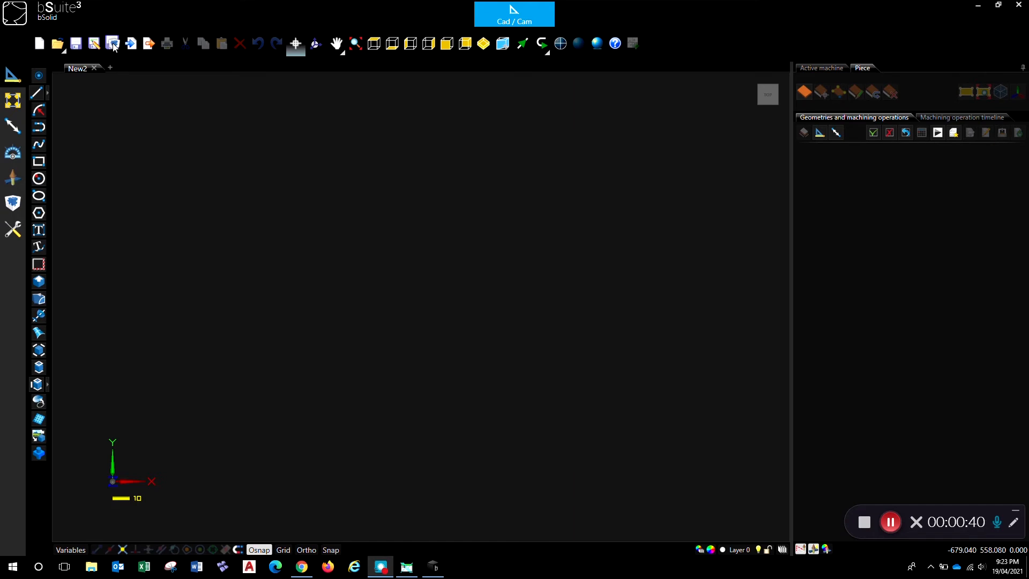
click(113, 45)
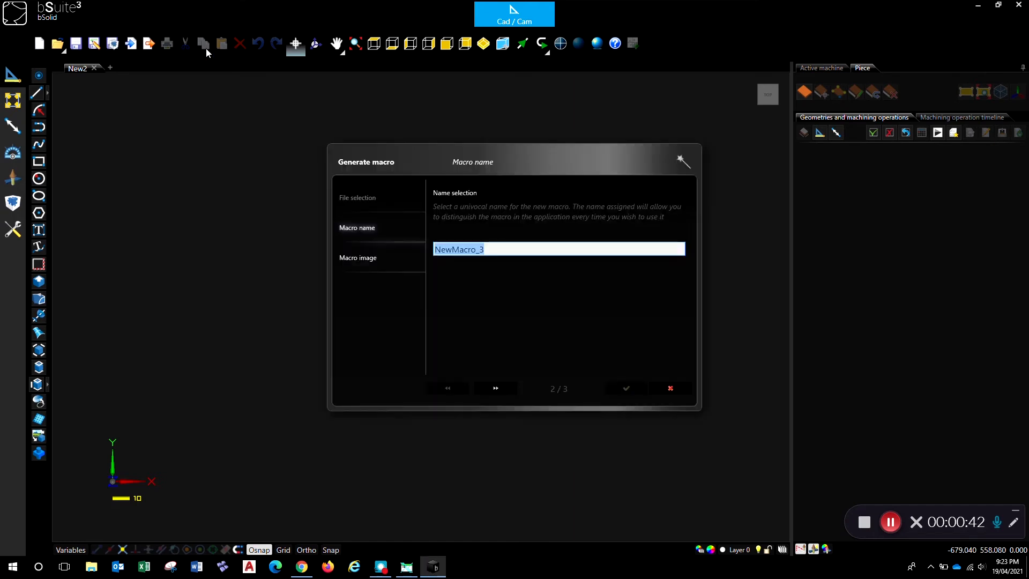
click(671, 388)
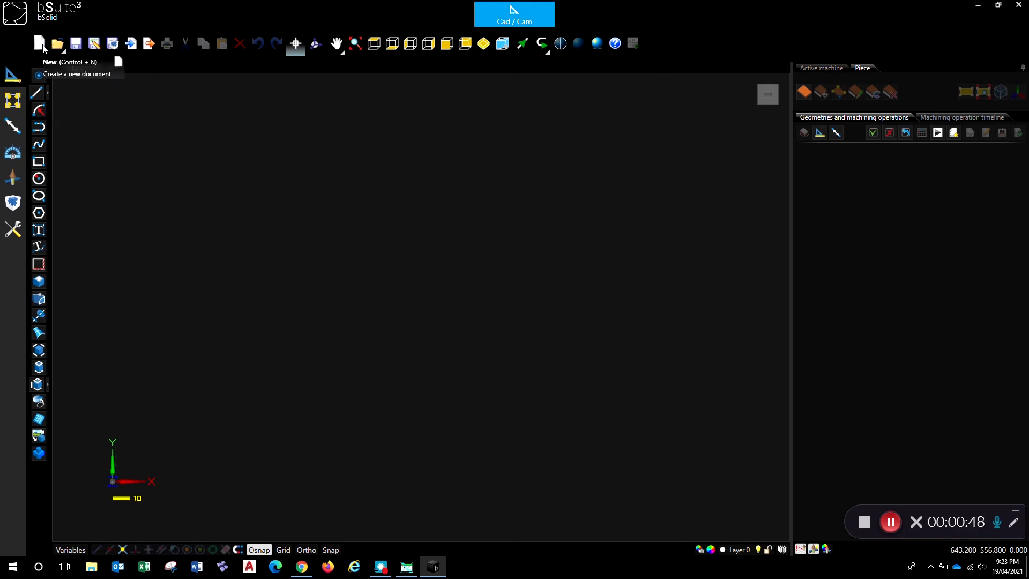
click(48, 47)
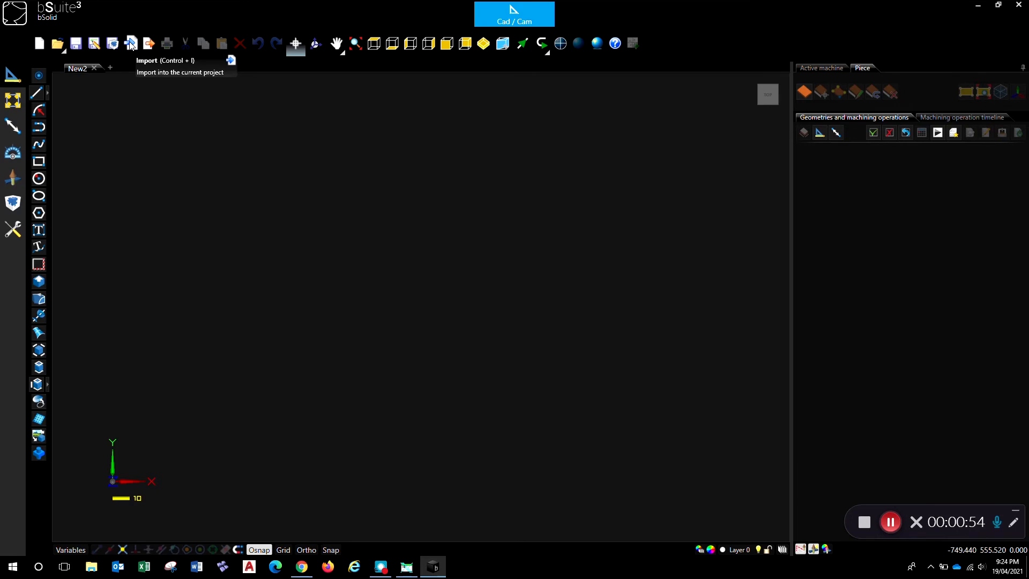
- Import the drawing Hoddie.dwg from the Documents folder into the current project
click(130, 46)
scroll(392, 237, down, 1)
scroll(392, 237, down, 8)
scroll(390, 238, down, 3)
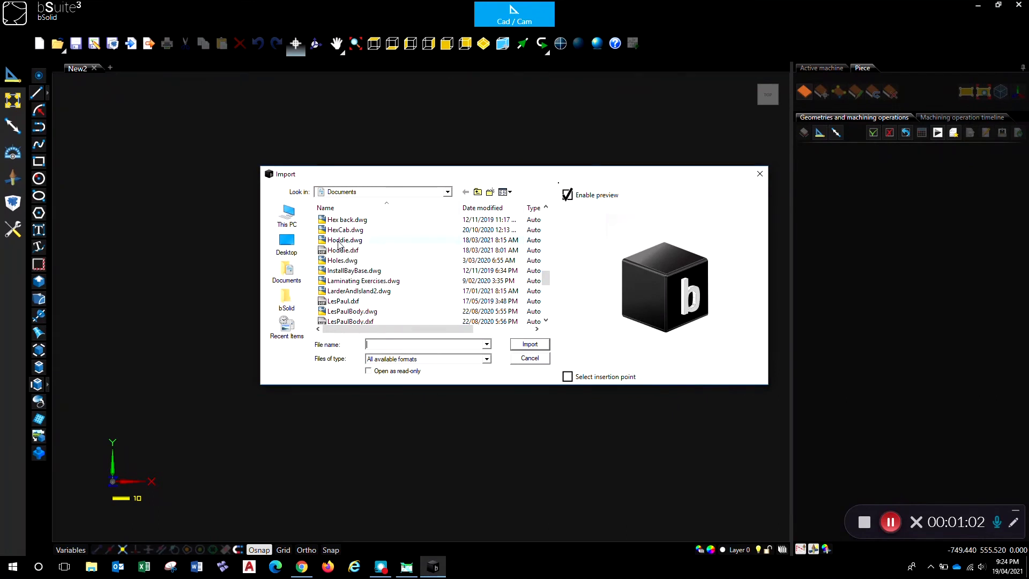
click(342, 240)
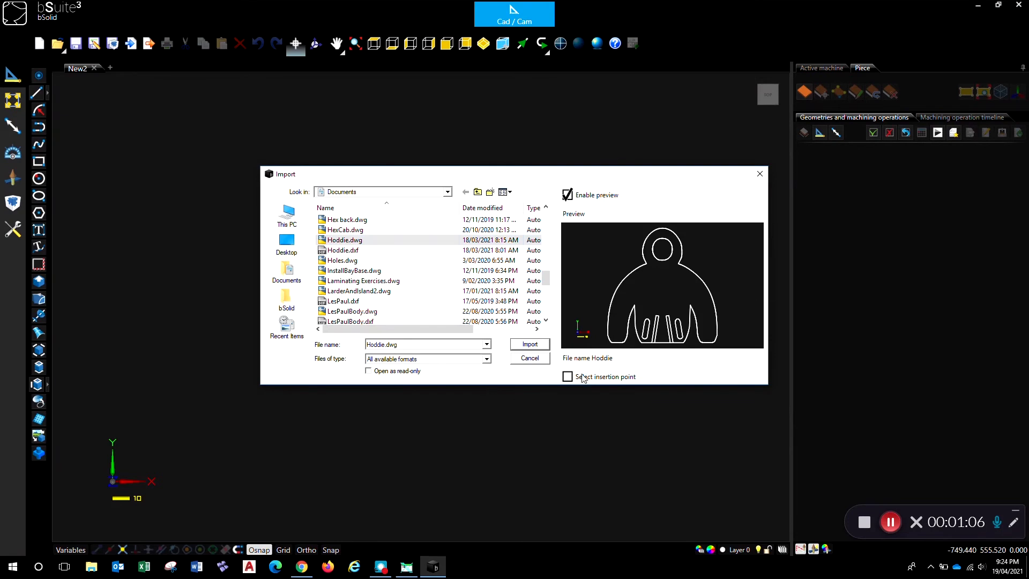
click(530, 345)
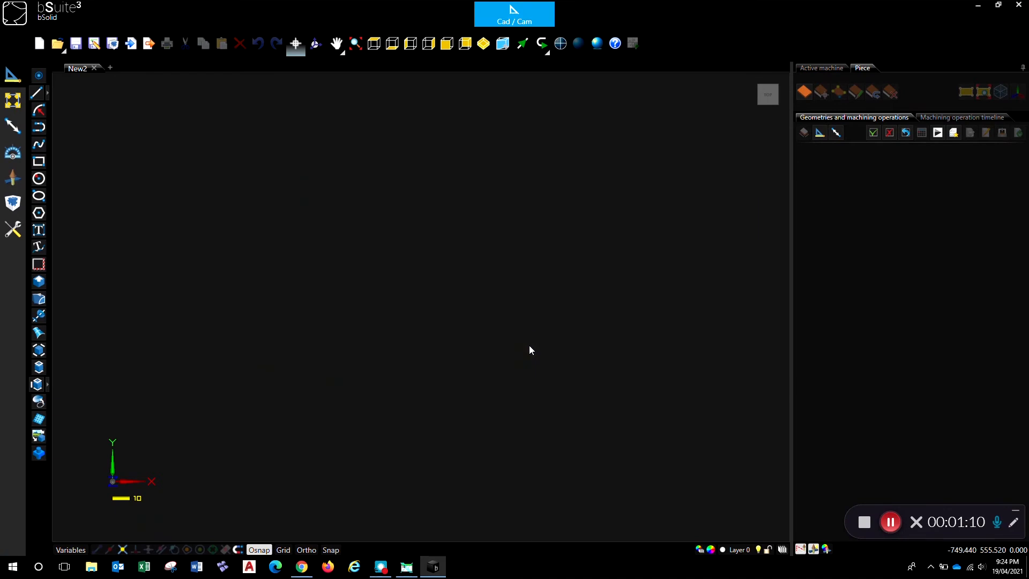
click(529, 345)
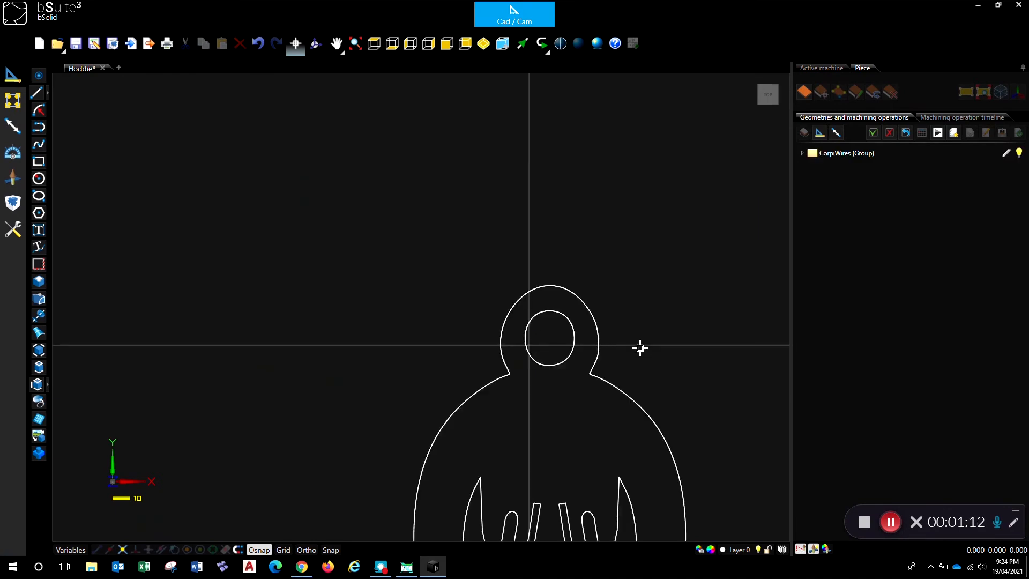
mouse_move(709, 420)
middle_down()
mouse_move(671, 393)
mouse_move(629, 299)
mouse_move(613, 287)
middle_up()
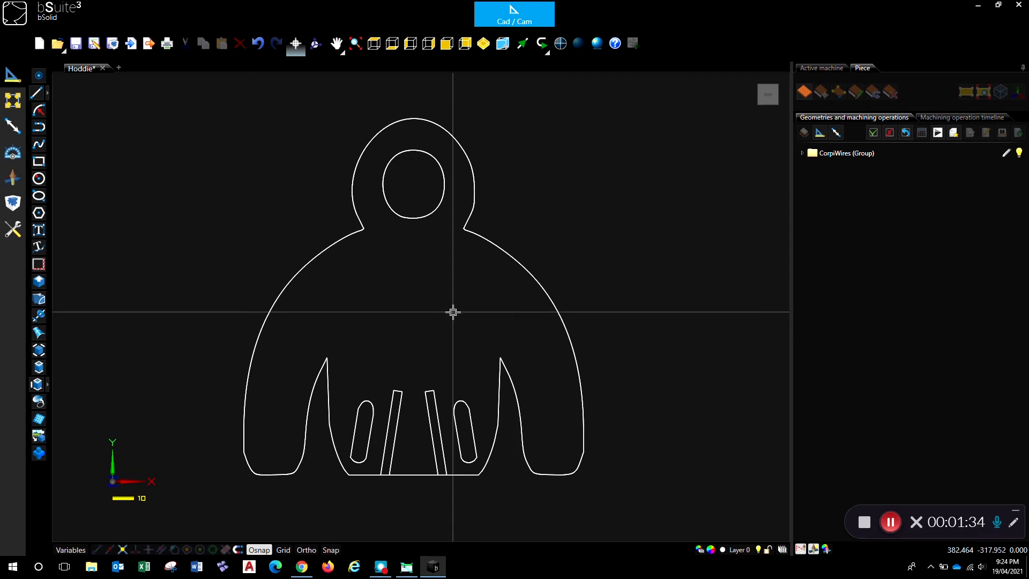
- Align all vertices of the whole imported hoodie geometry in Z at position 0 mm
key(ctrl+a)
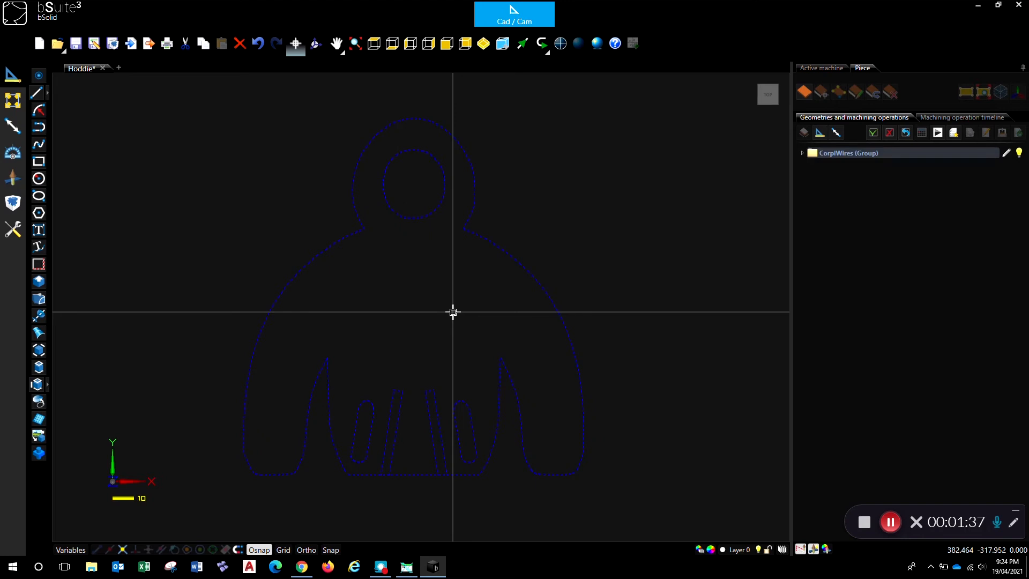
click(17, 105)
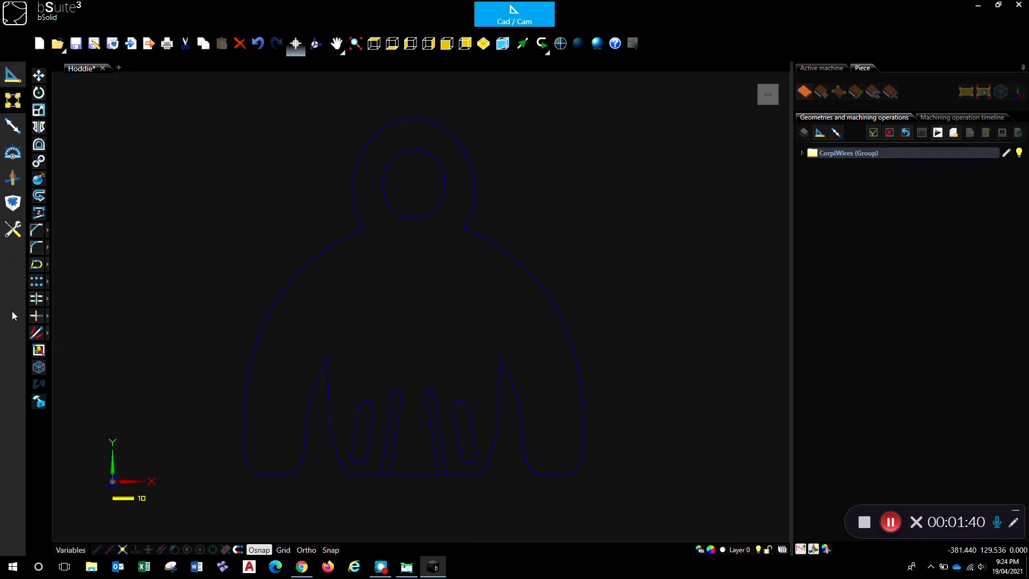
click(39, 213)
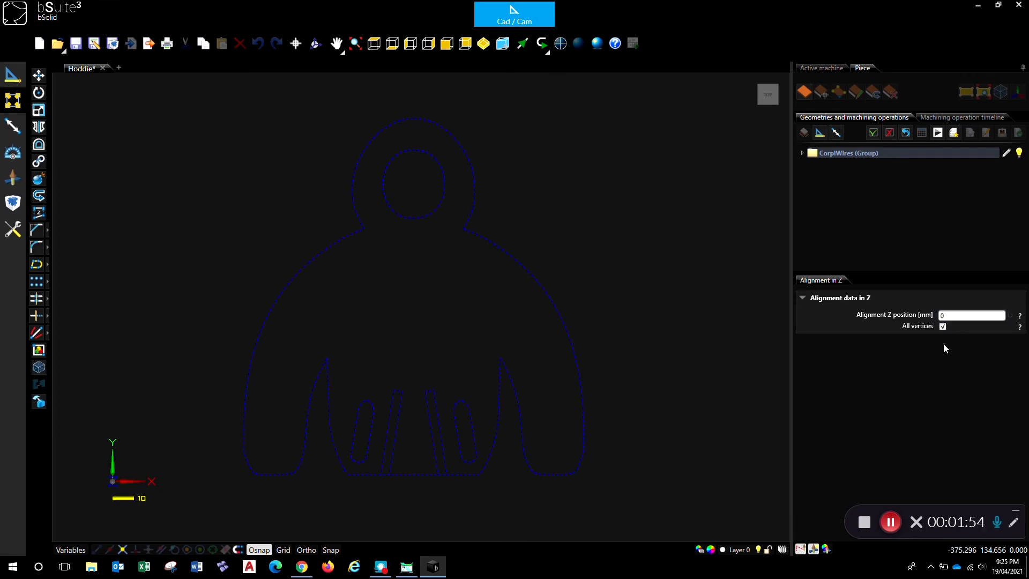
drag(958, 514, 809, 455)
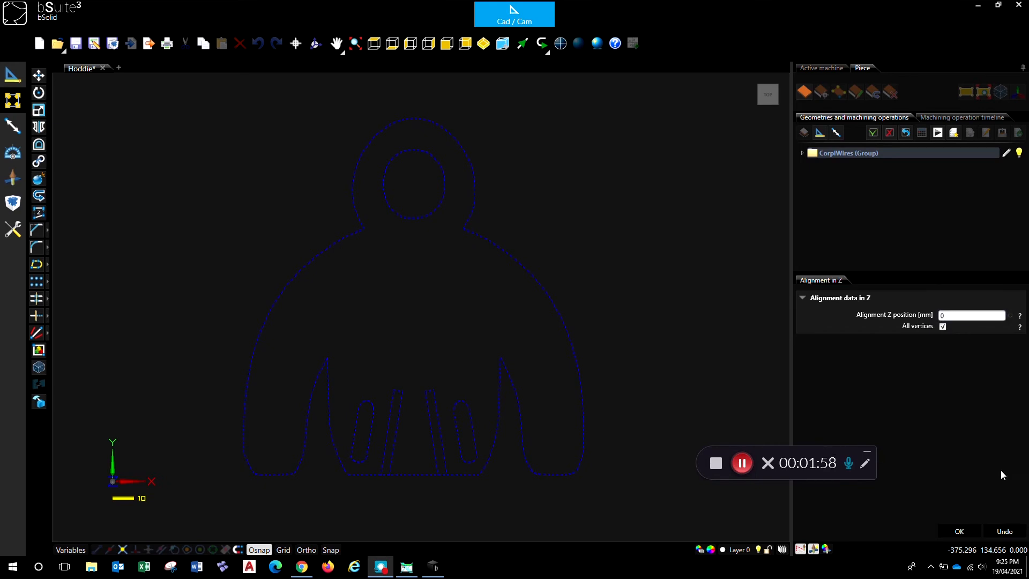
click(963, 531)
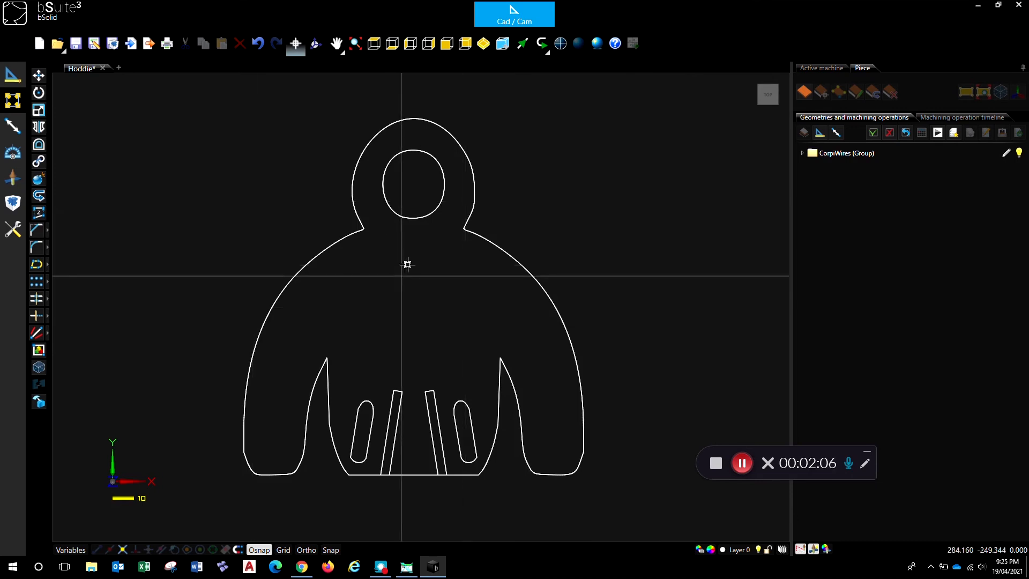
- Eliminate the overlaps in all of the hoodie geometry and select the outer outline to check it
key(ctrl+a)
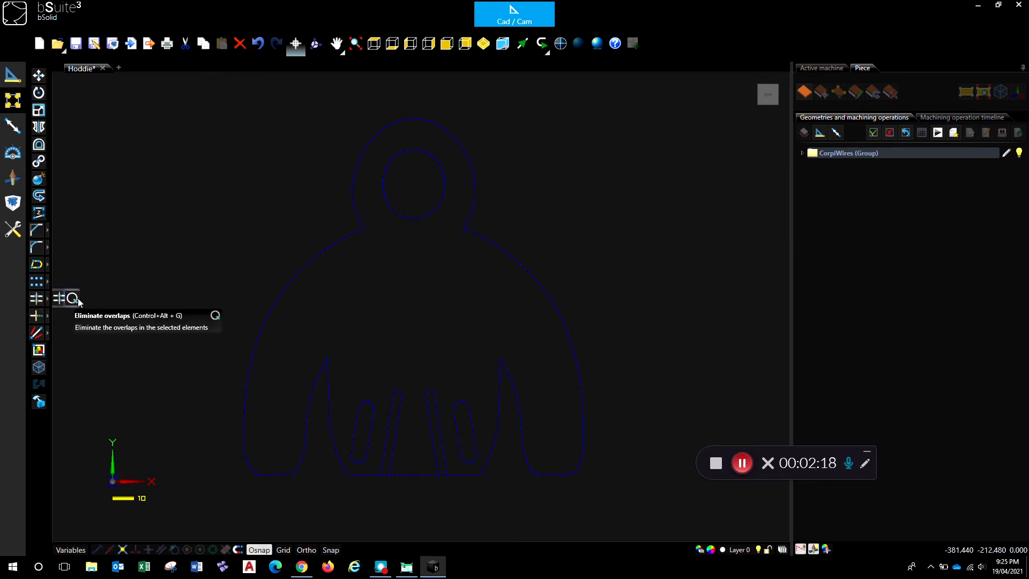
click(72, 298)
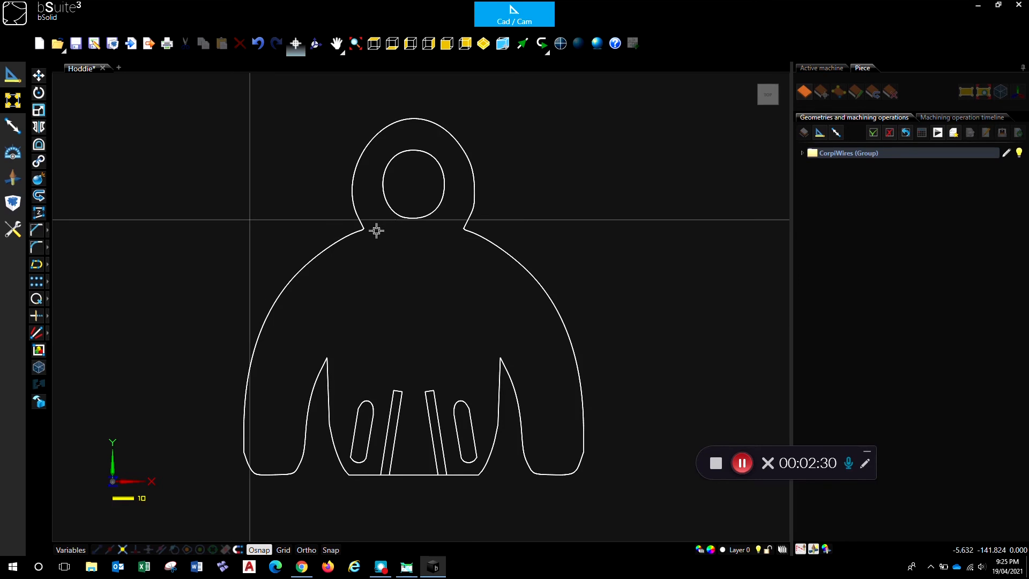
click(356, 232)
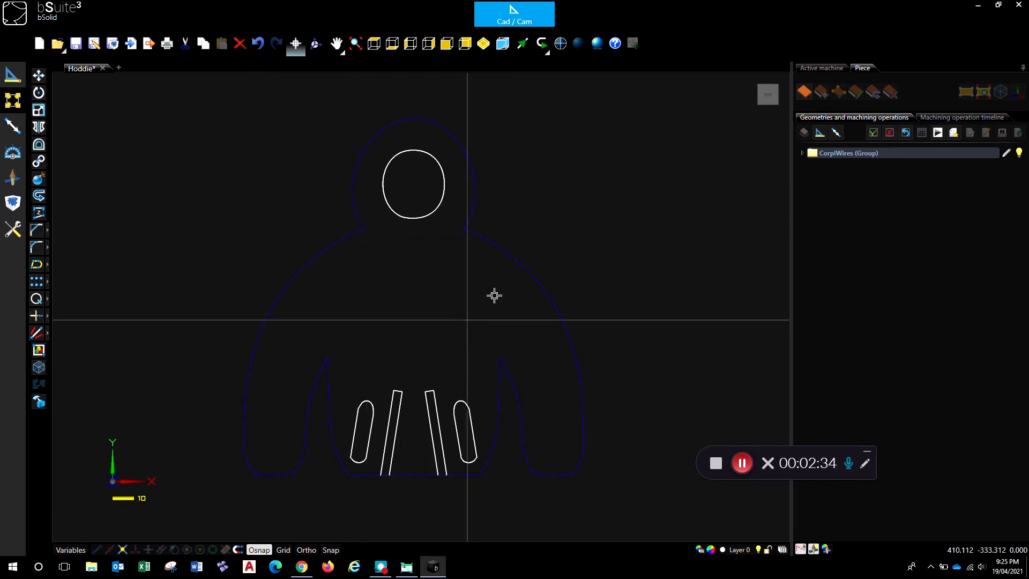
key(ctrl+a)
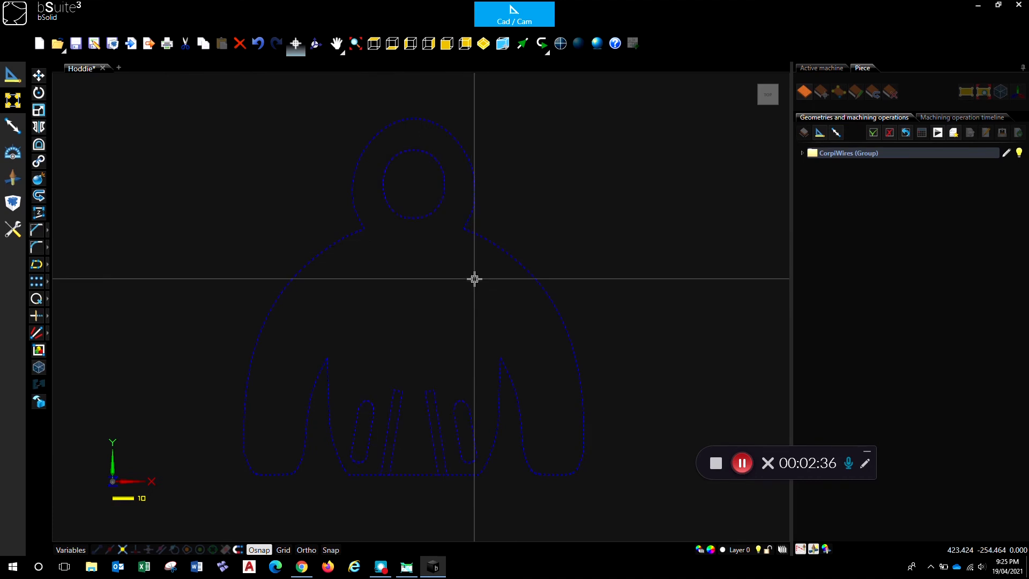
click(39, 162)
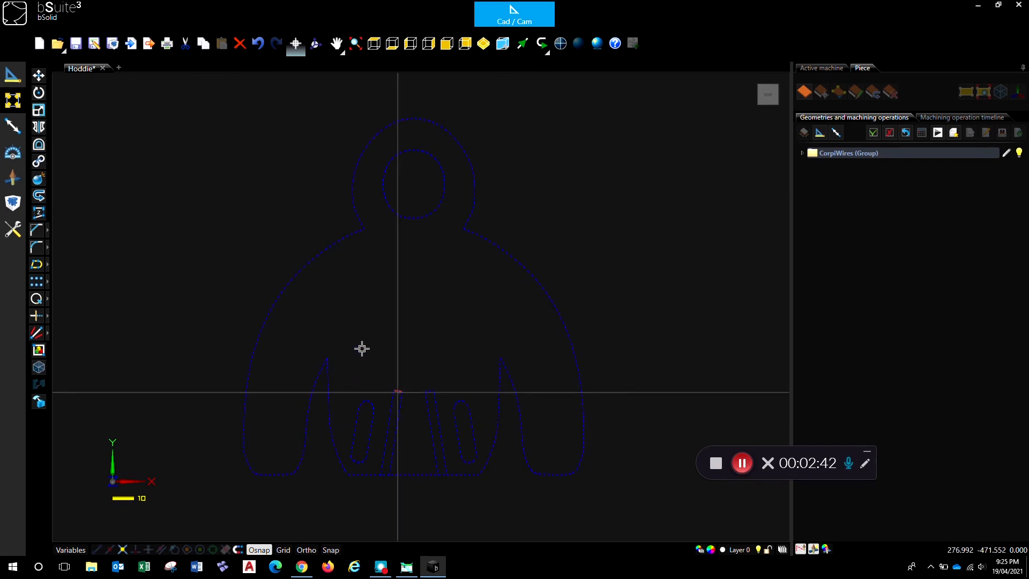
key(Escape)
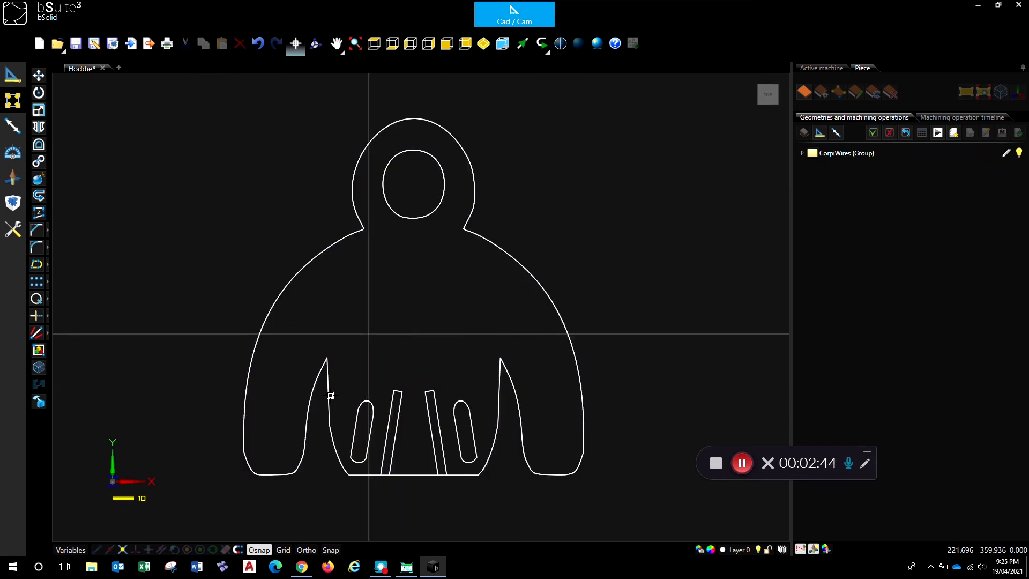
- Join the geometries of the outer outline, the two rounded pocket slots and the face opening
click(329, 397)
click(355, 407)
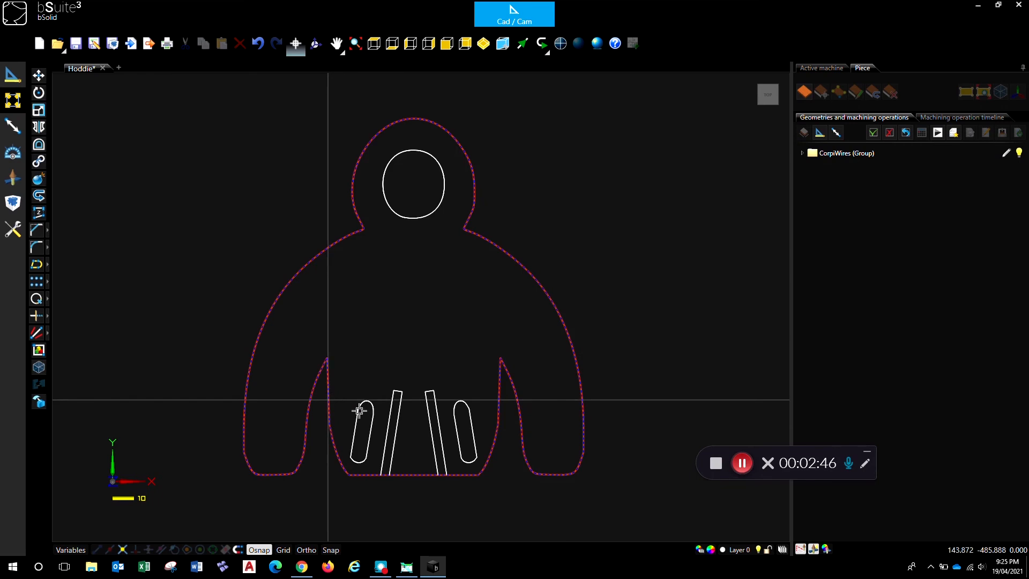
click(456, 409)
click(413, 216)
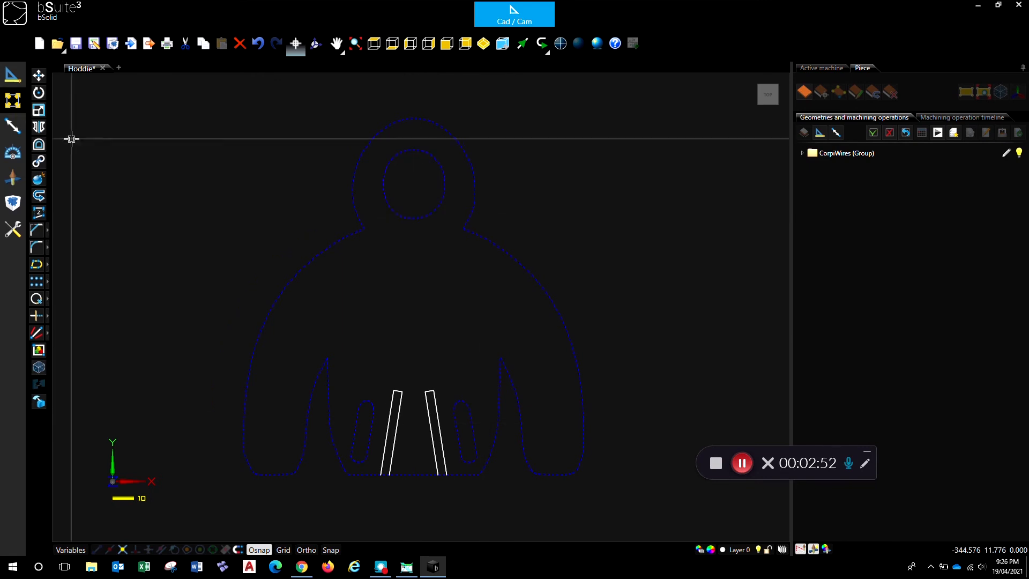
click(43, 162)
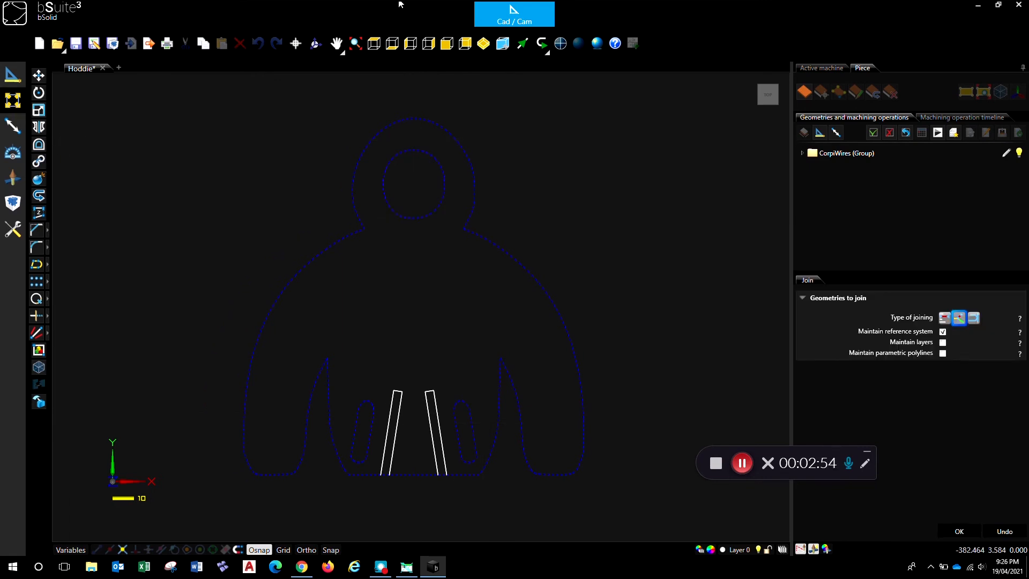
click(961, 530)
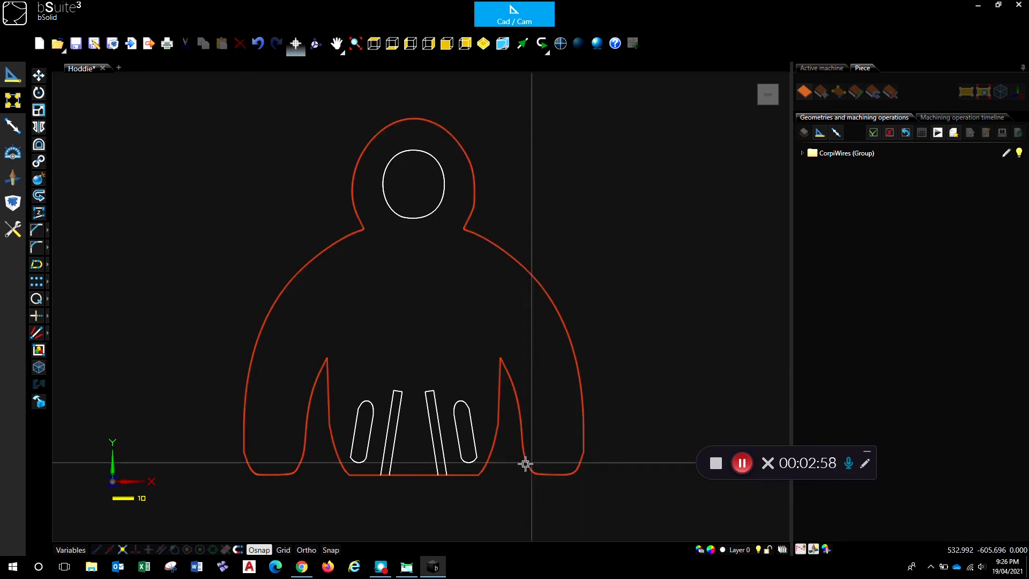
- Start defining a piece and assign the entire hoodie drawing as the finished piece geometry
scroll(524, 461, down, 3)
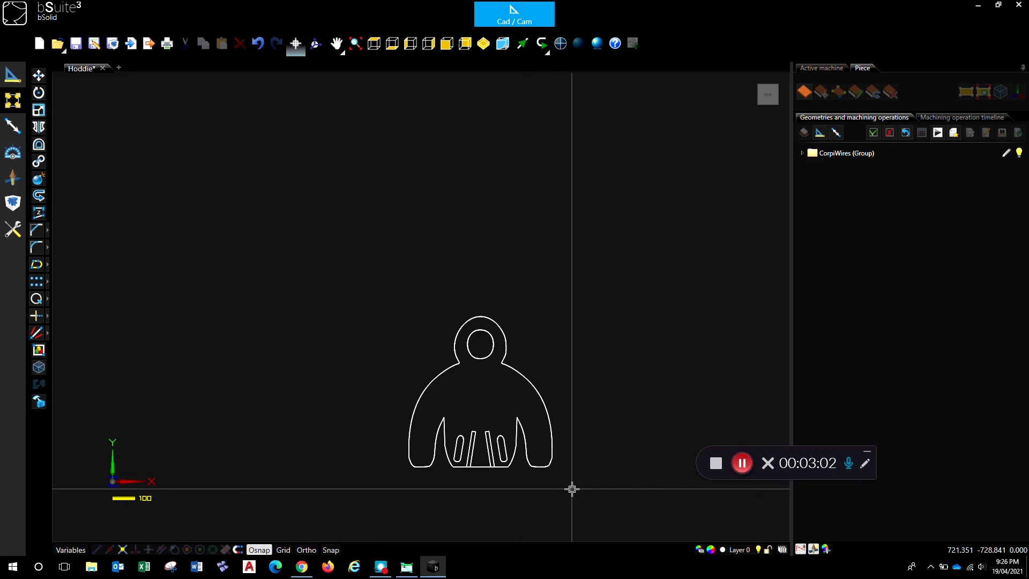
drag(580, 491, 369, 284)
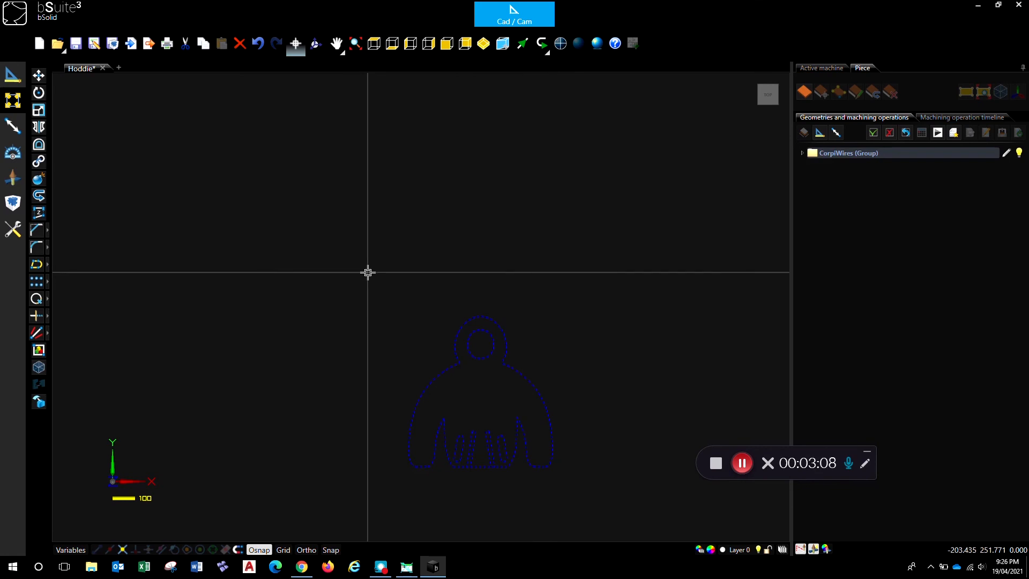
click(803, 93)
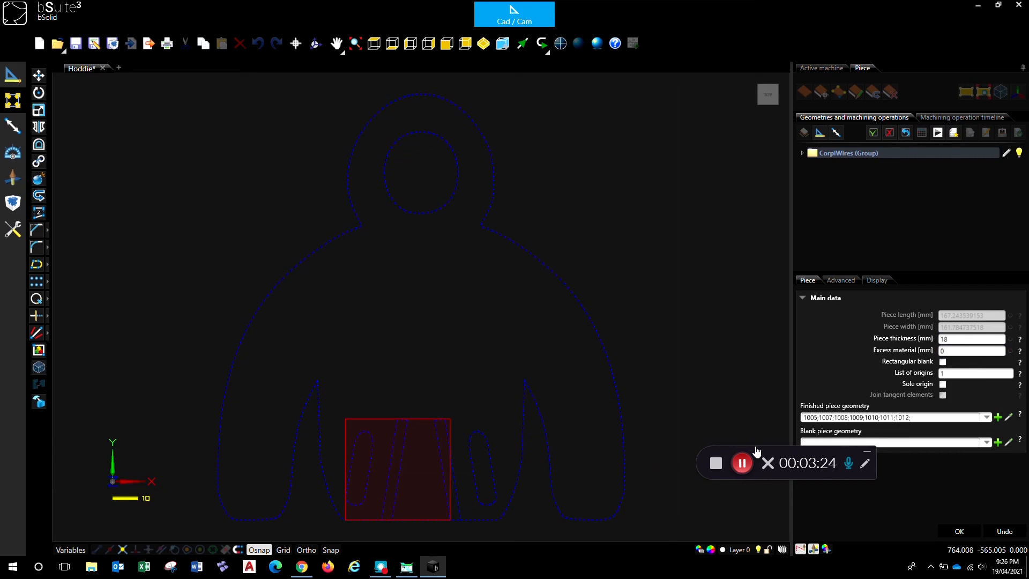
click(997, 417)
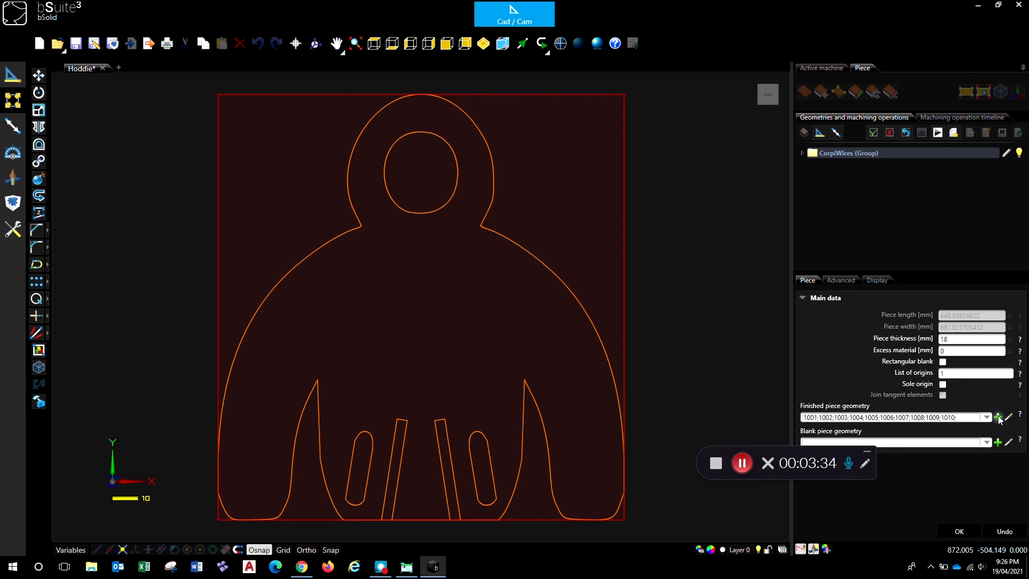
- Set the piece thickness to 16 mm and the list of origins to 5, and create the piece
double_click(965, 340)
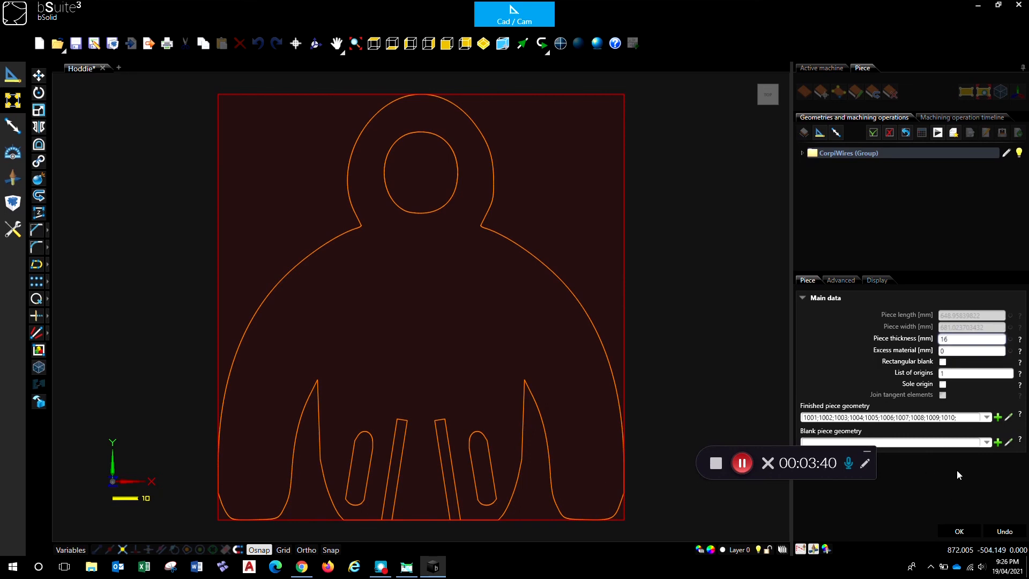
click(996, 351)
click(980, 373)
text(5)
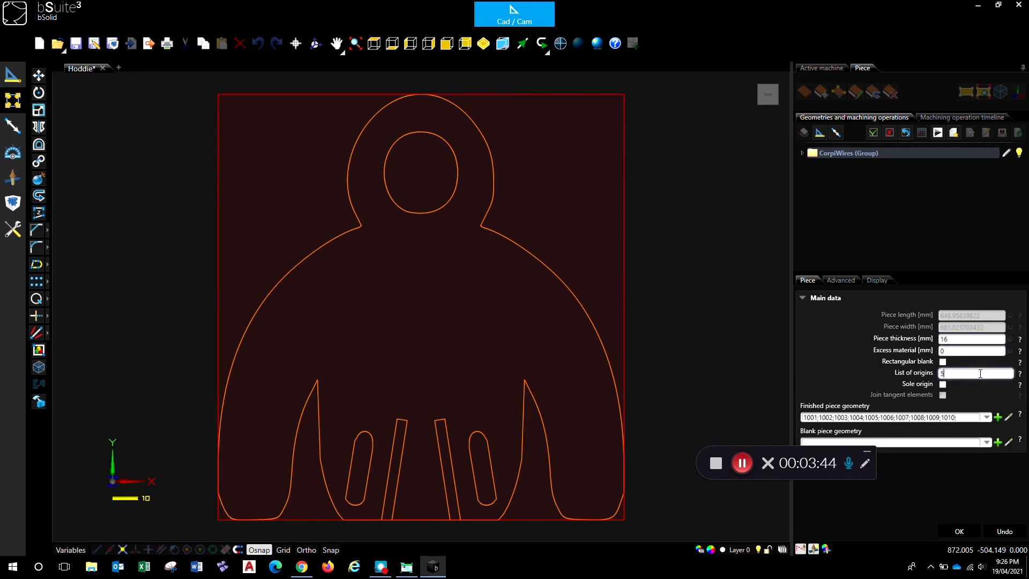
click(953, 351)
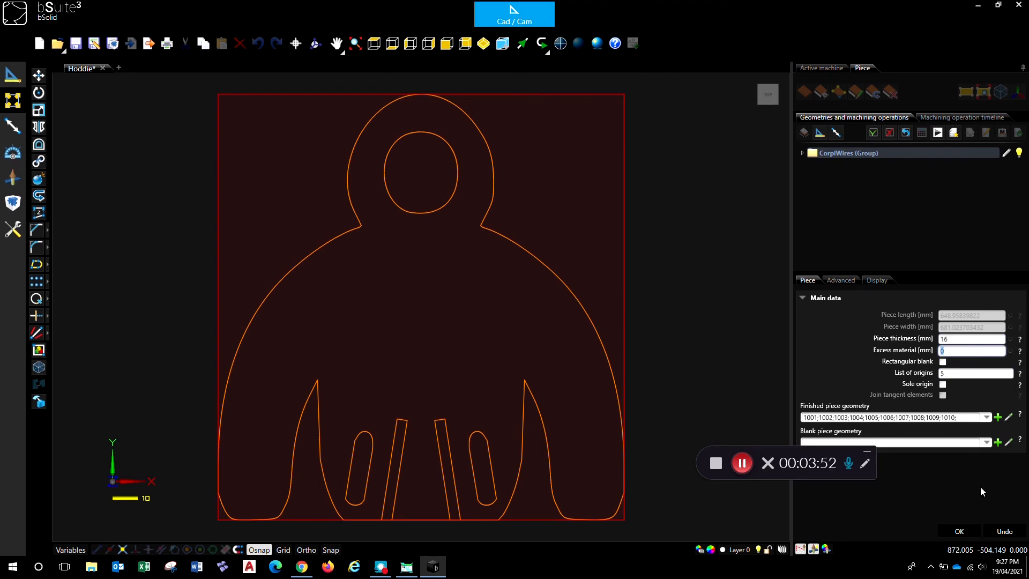
click(966, 529)
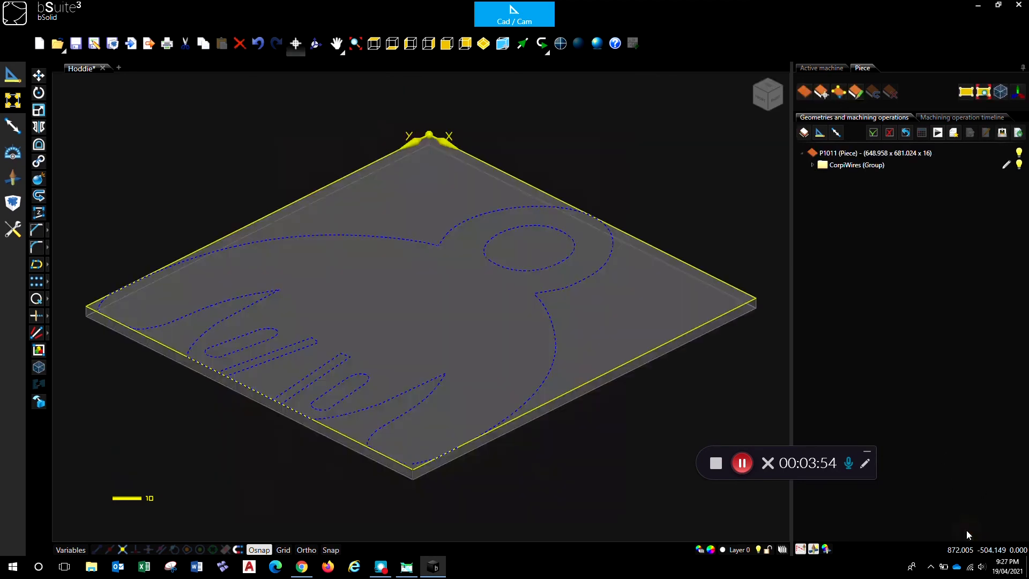
click(551, 324)
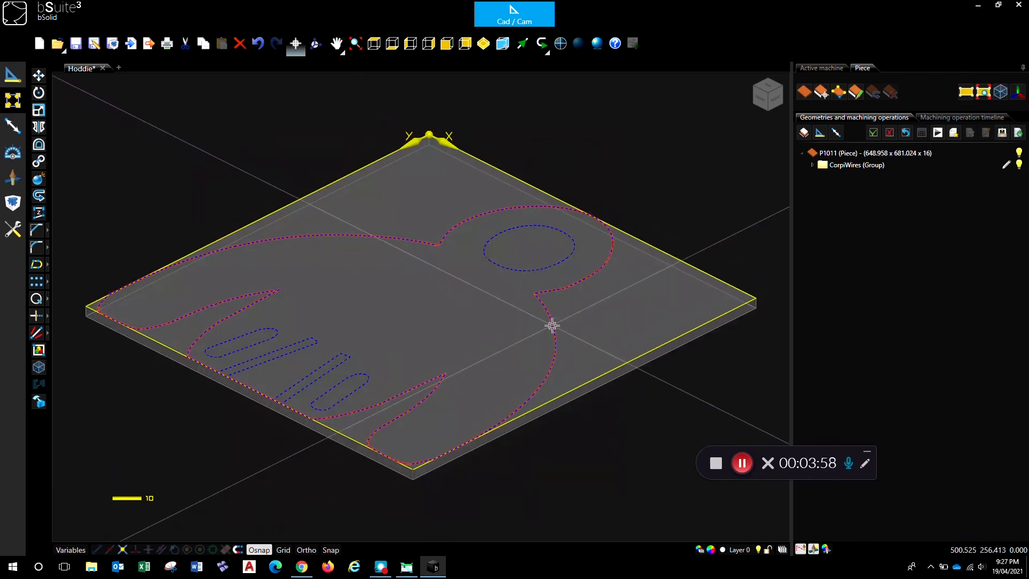
click(331, 389)
click(257, 343)
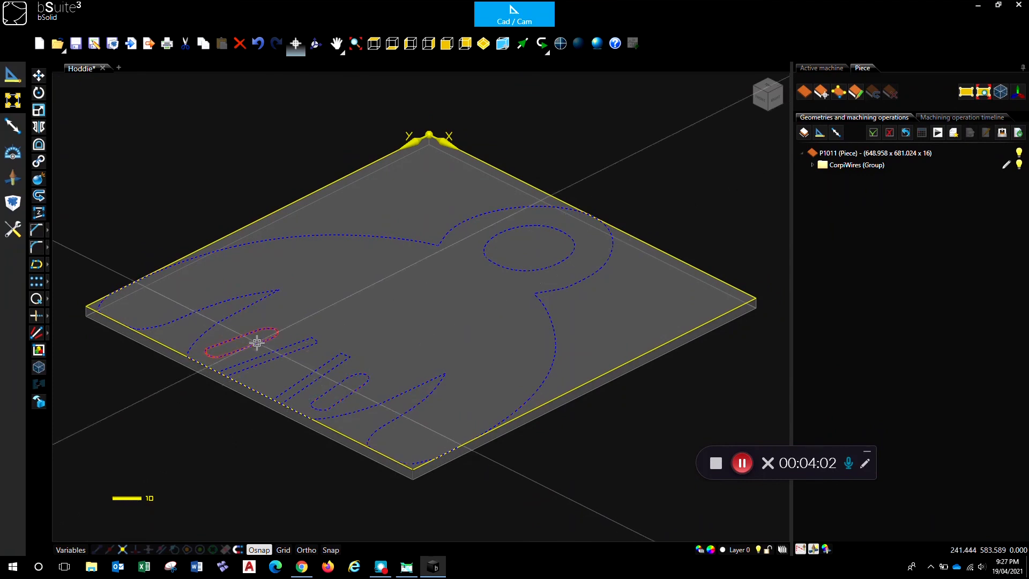
click(506, 268)
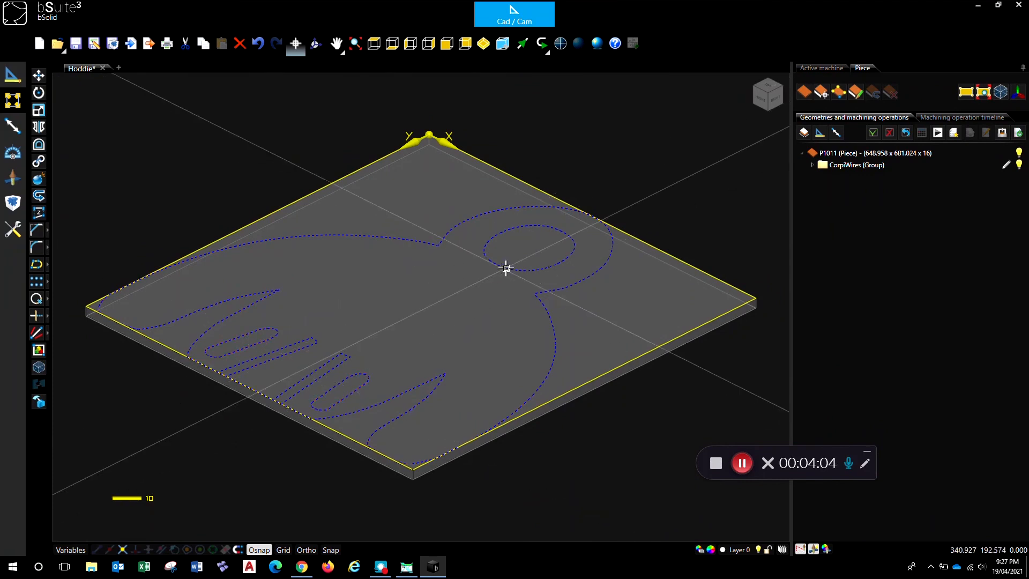
click(517, 371)
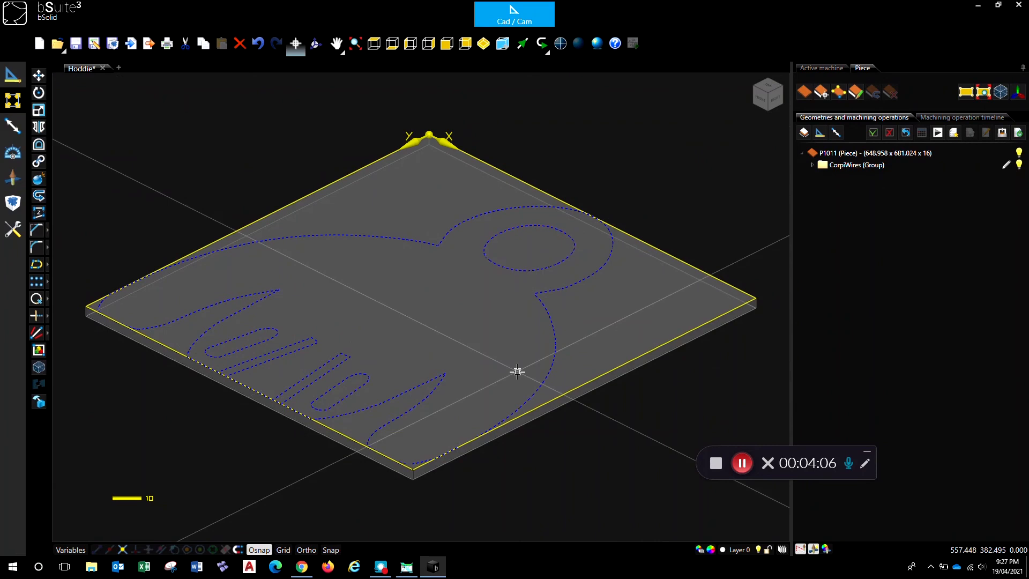